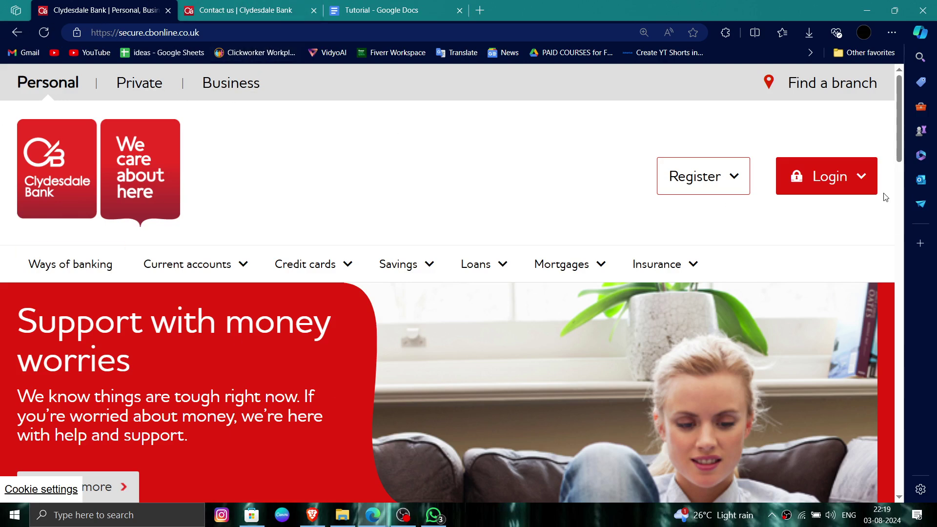
# Step: Expand the Login dropdown, then scroll the home page down to the footer links
pyautogui.click(843, 192)
pyautogui.scroll(-5, 744, 301)
pyautogui.scroll(-10, 744, 302)
pyautogui.scroll(-5, 745, 302)
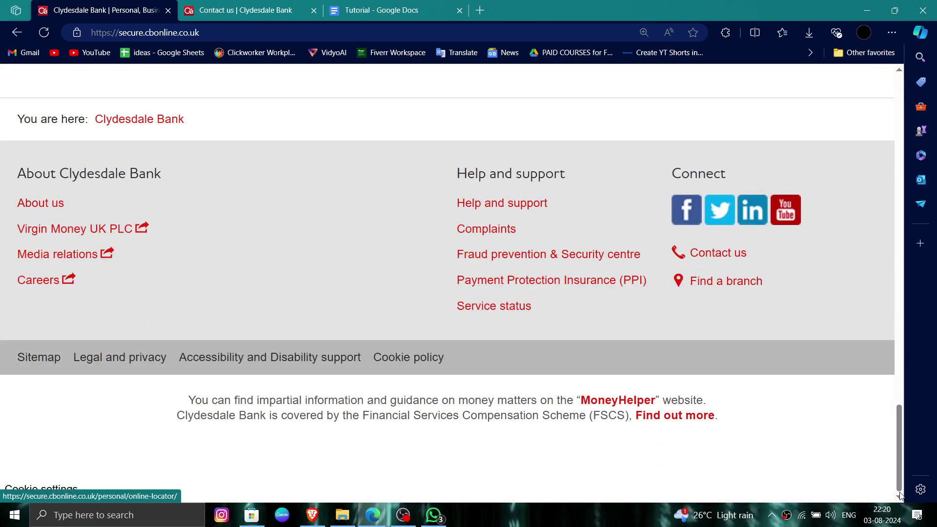
pyautogui.moveTo(900, 421); pyautogui.dragTo(900, 81)
# Step: Switch to the 'Contact us | Clydesdale Bank' tab showing 24-hour customer service numbers
pyautogui.click(301, 6)
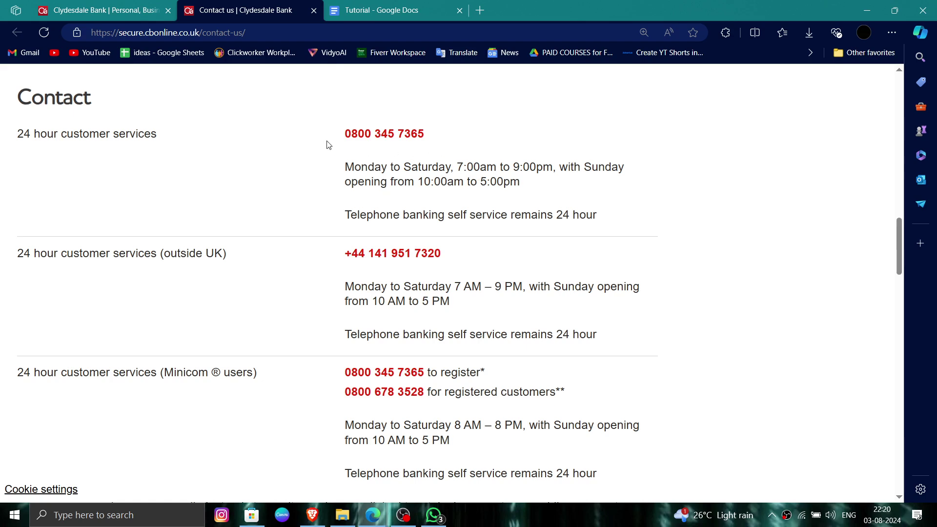
# Step: Switch to the first 'Clydesdale Bank | Personal' browser tab
pyautogui.click(125, 5)
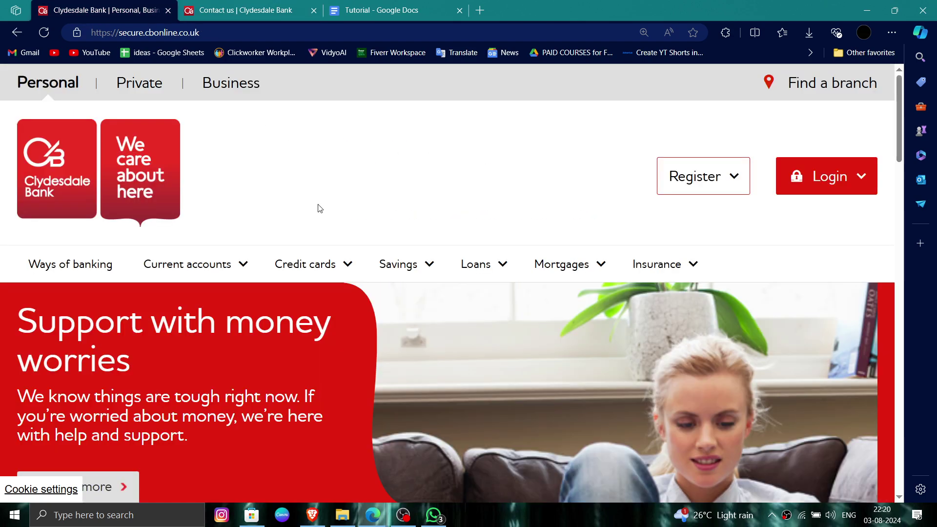